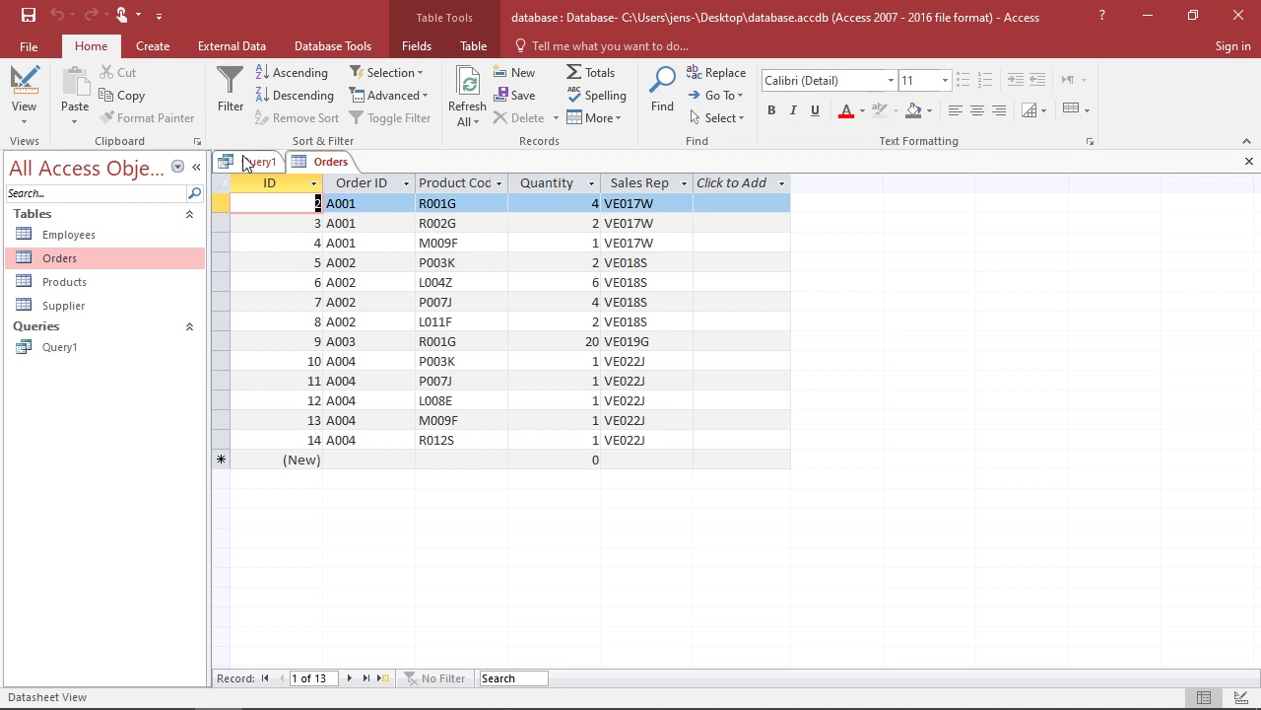
left_click(245, 161)
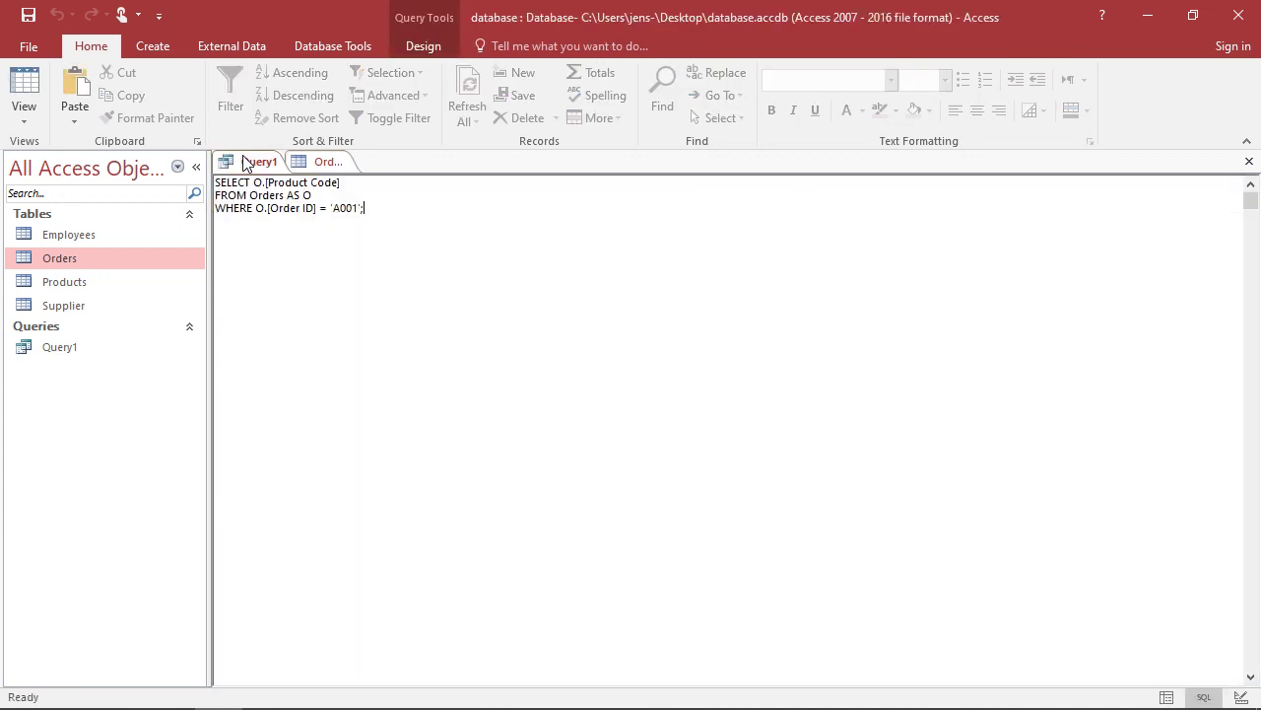
left_click(312, 162)
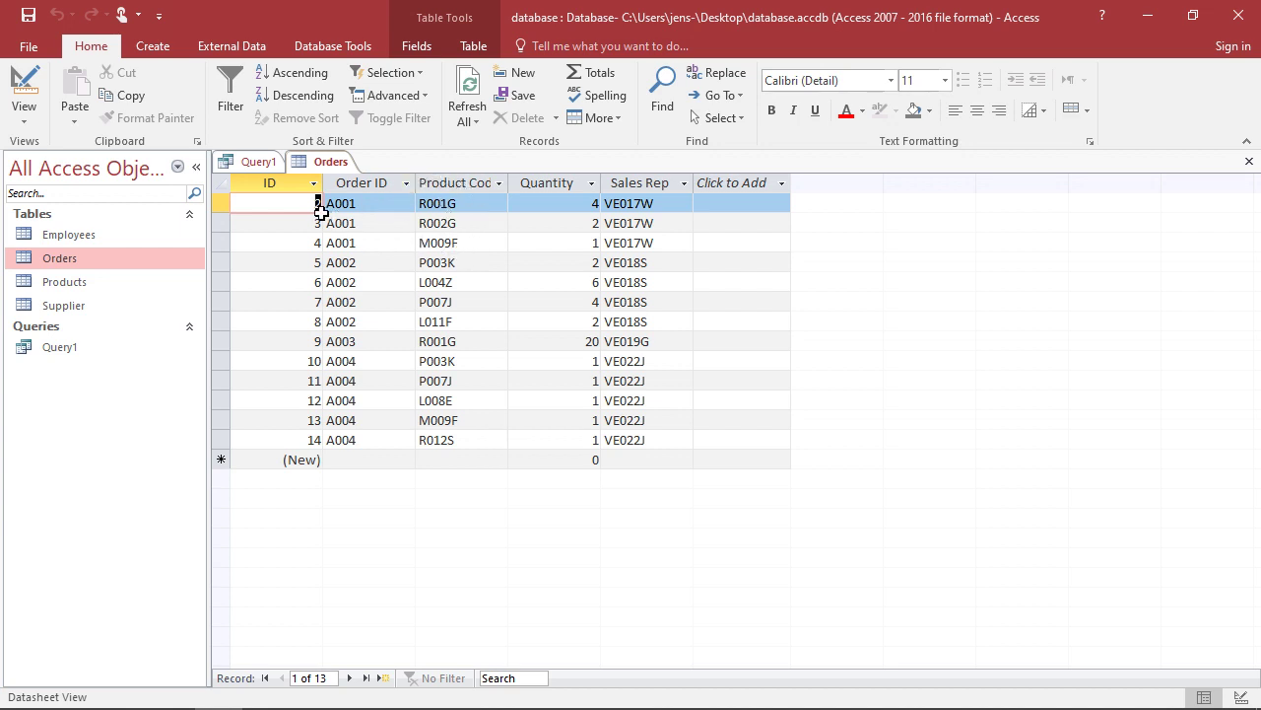
left_click(254, 163)
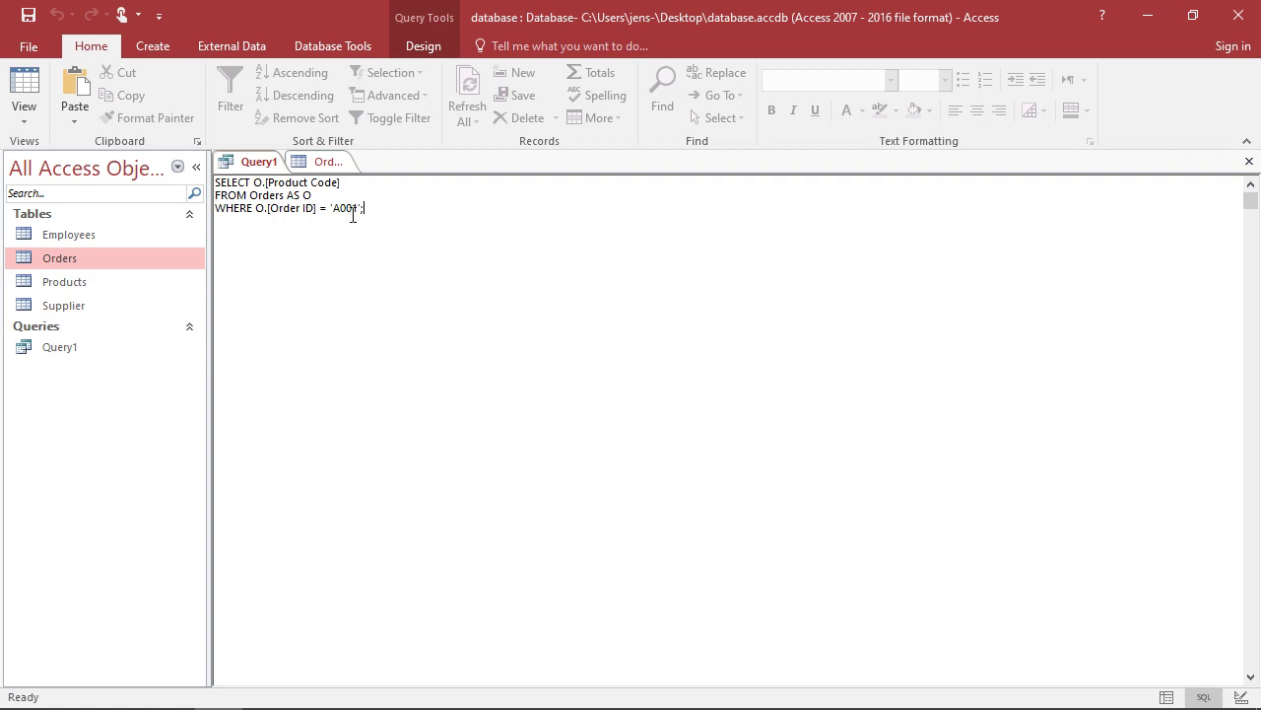
left_click(305, 165)
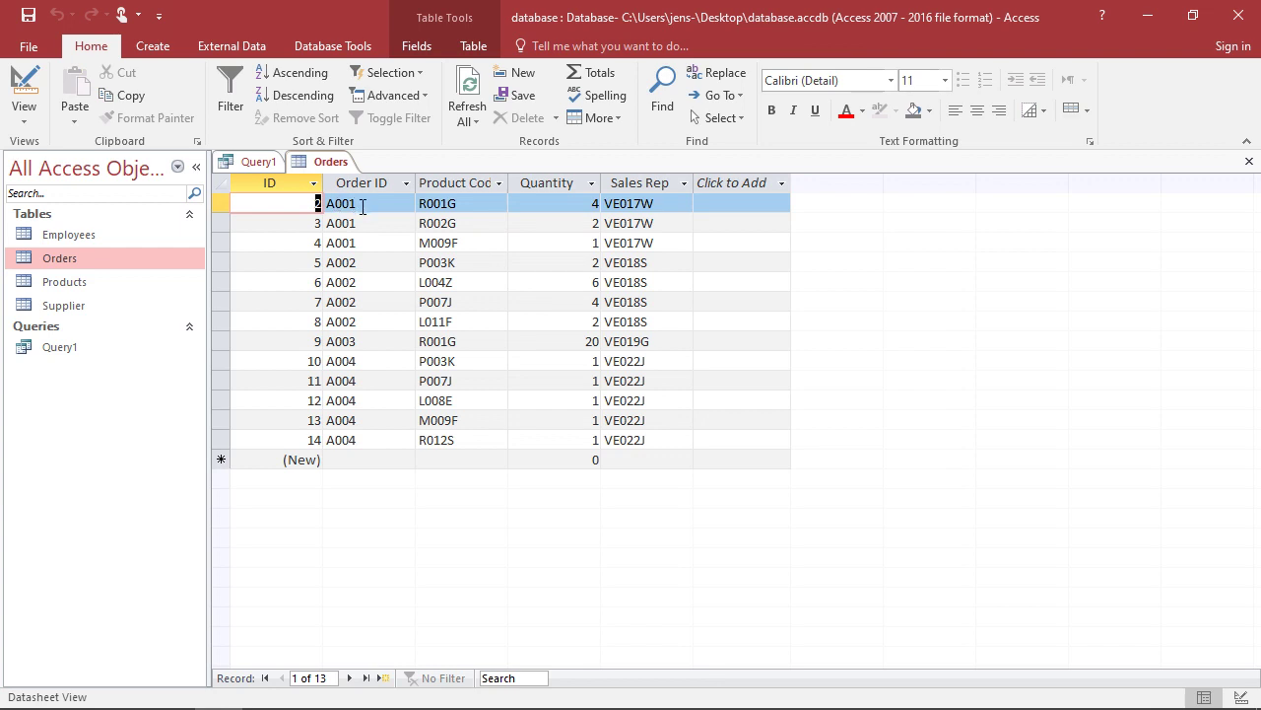
left_click(246, 162)
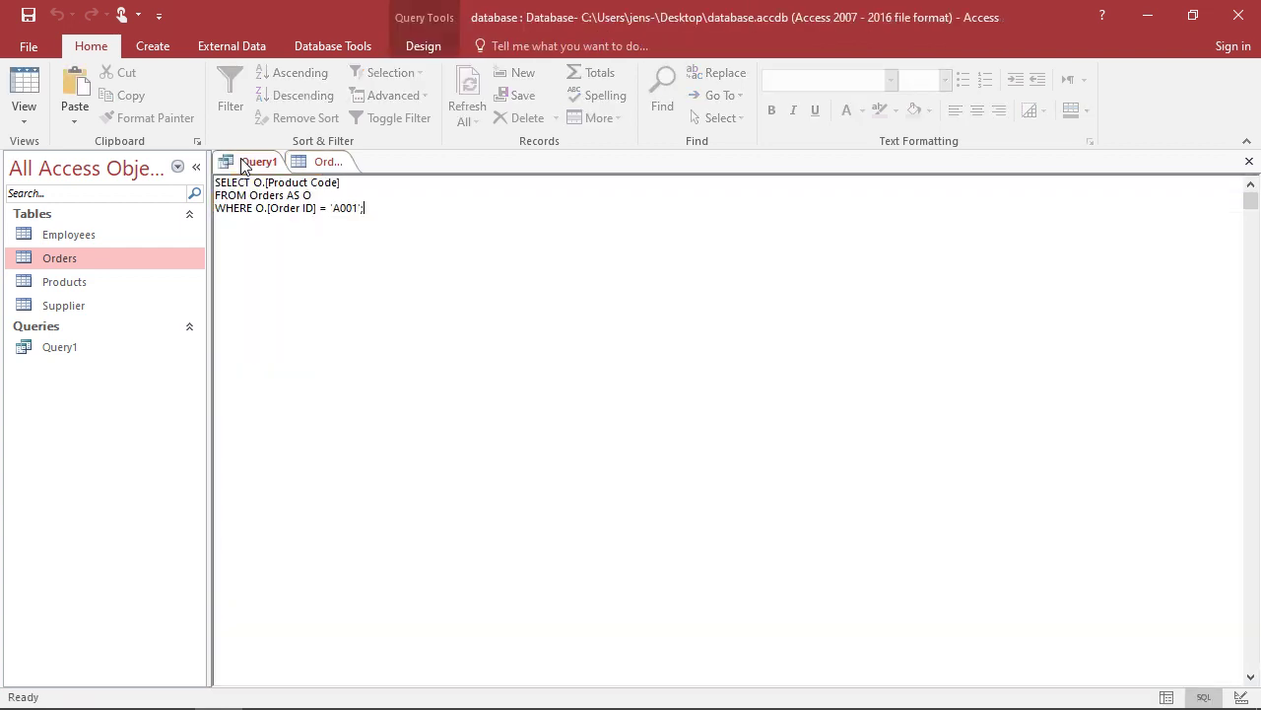
left_click(19, 116)
left_click(41, 154)
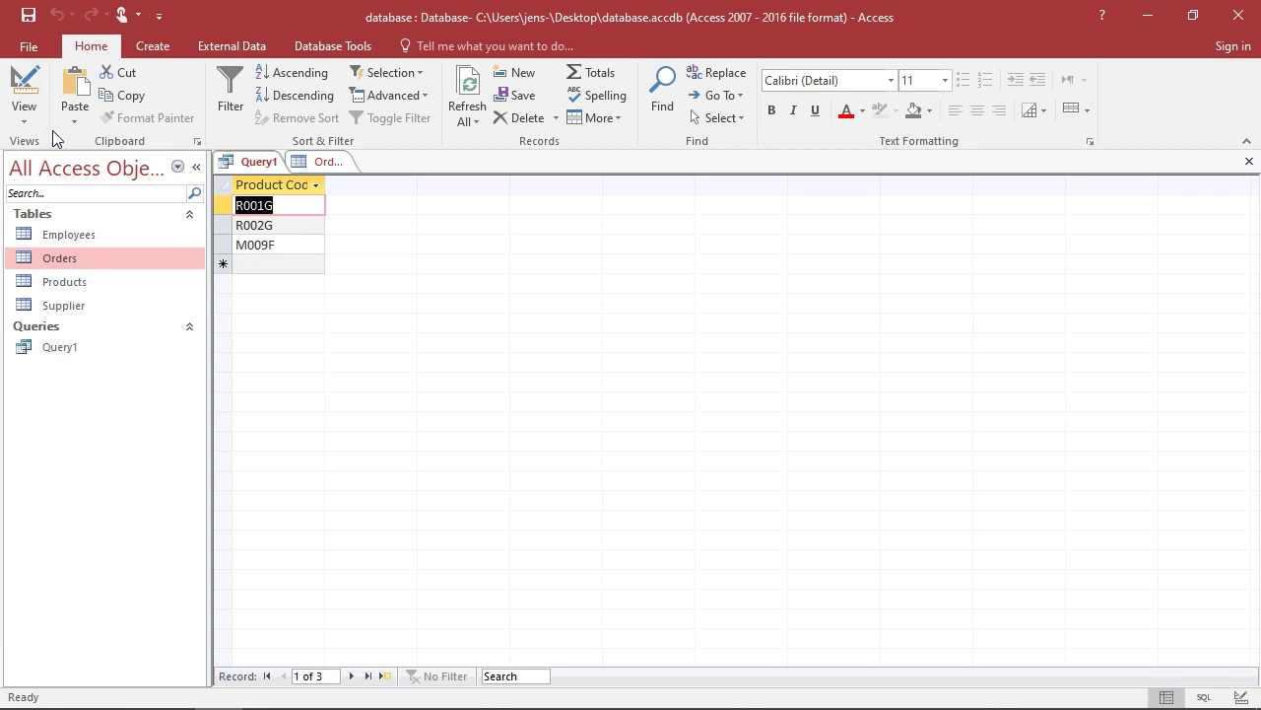
left_click(23, 116)
left_click(71, 195)
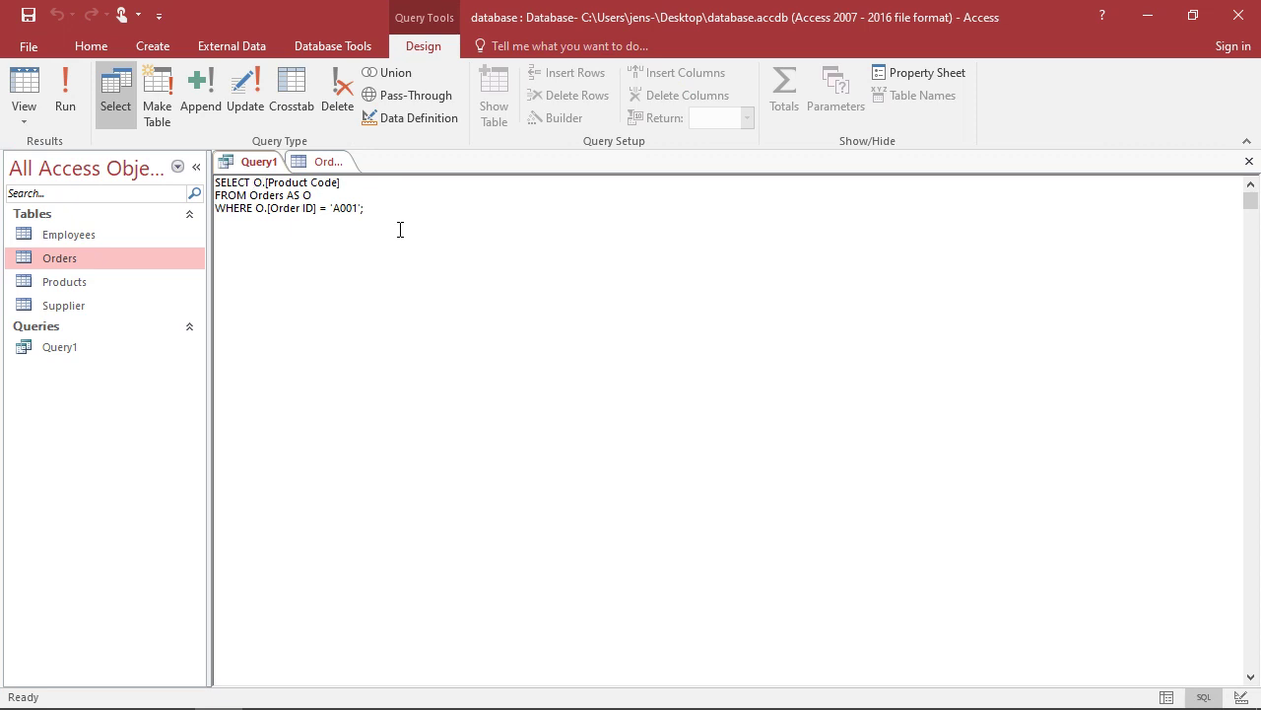
Step: Wrap O.[Product Code] in COUNT( ) and run Query1, returning 3 for order A001
type("COUNT")
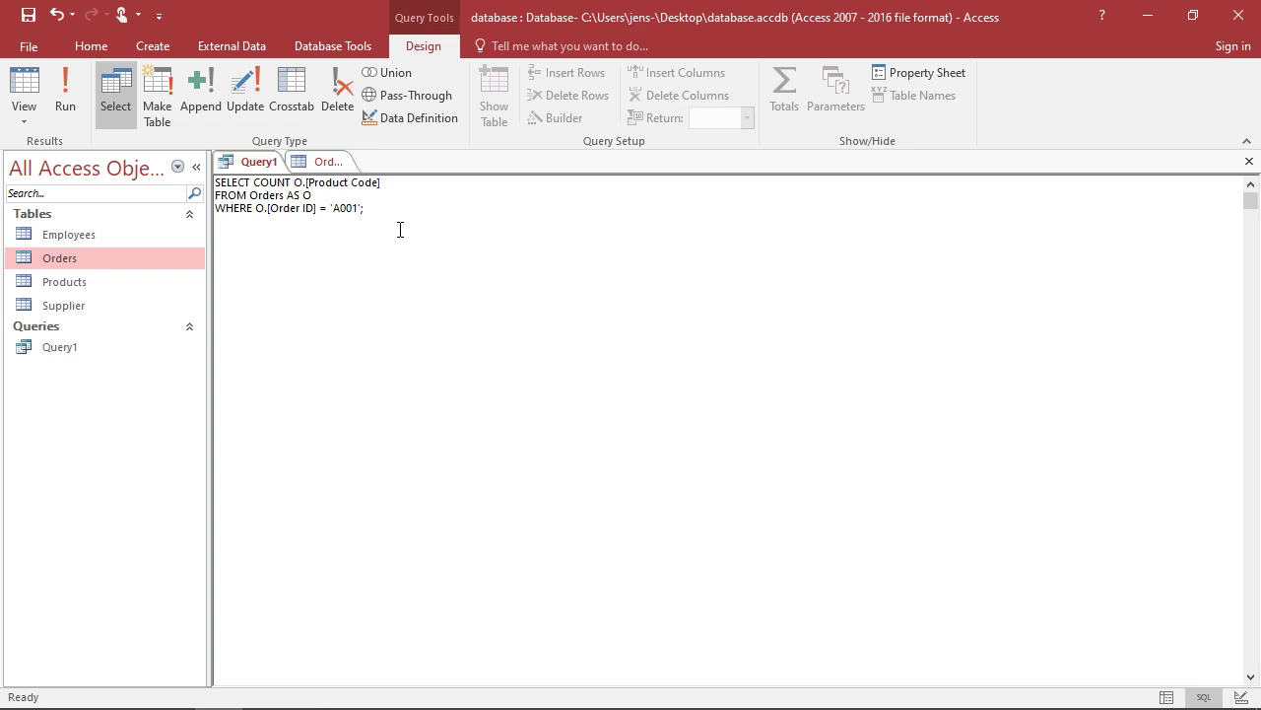
type("(")
left_click(71, 106)
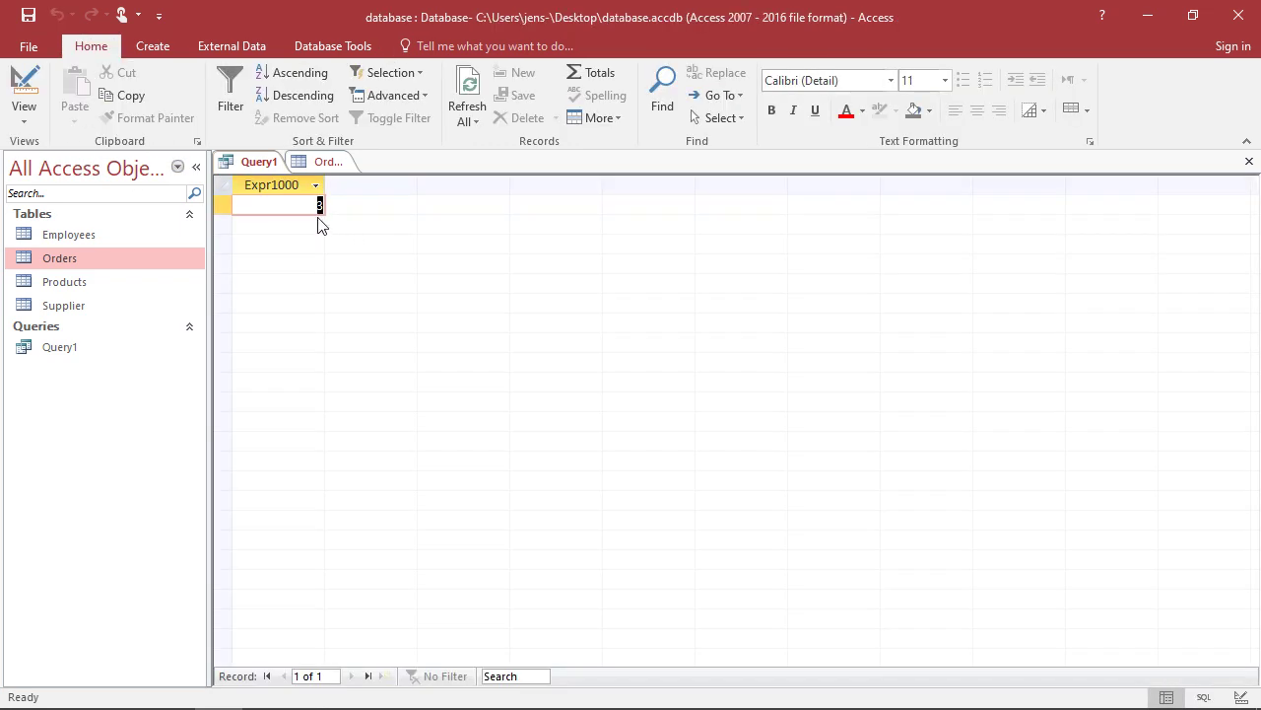
Step: Check the Orders table records, then return to Query1's count result and its view list
left_click(325, 161)
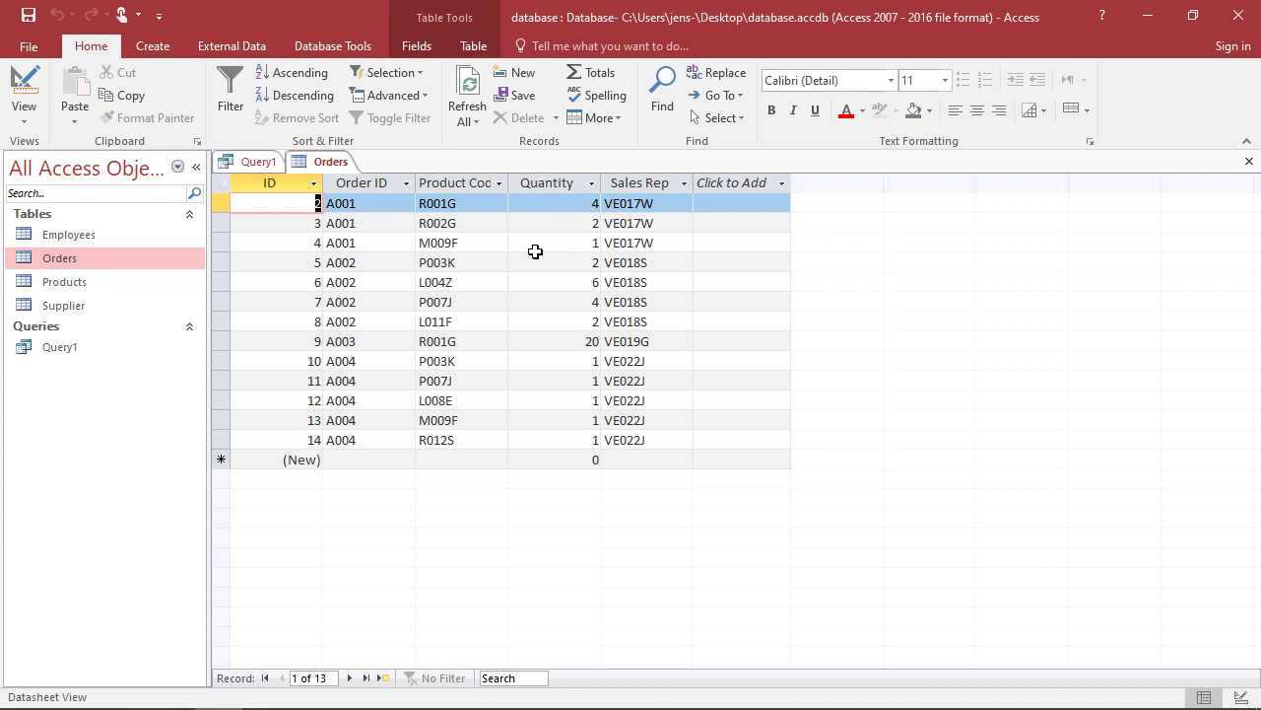
left_click(262, 164)
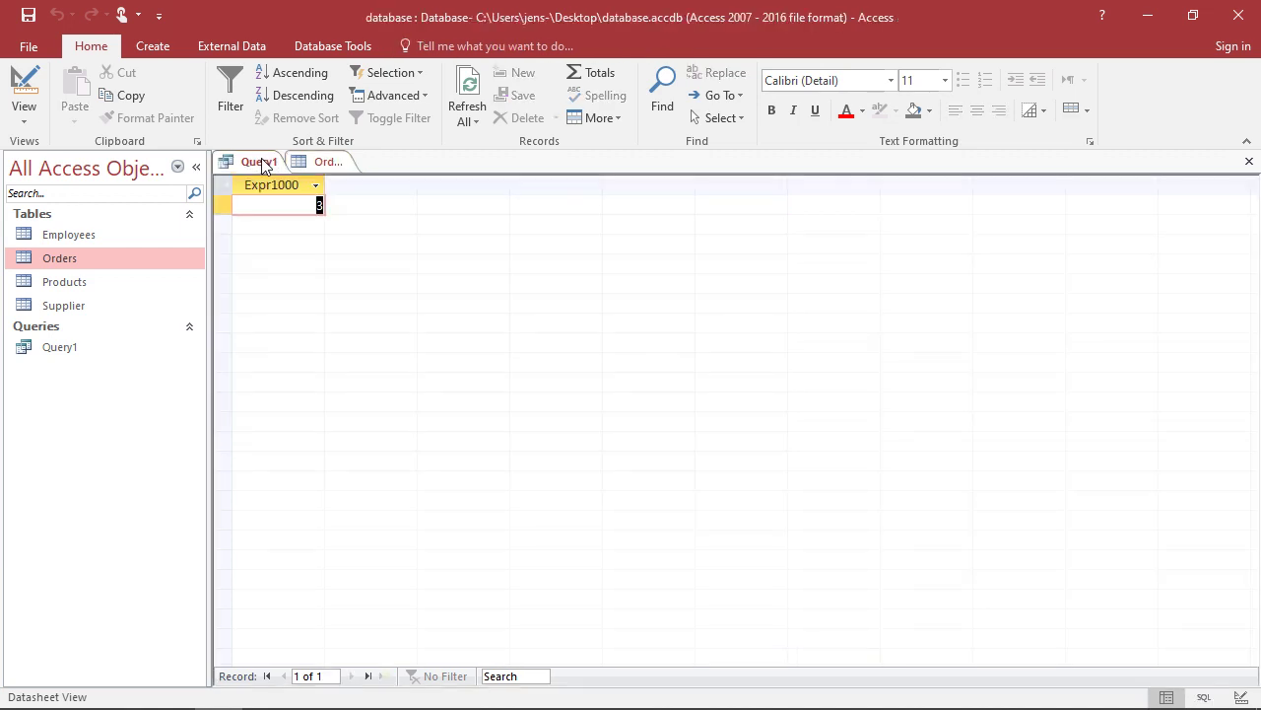
left_click(32, 118)
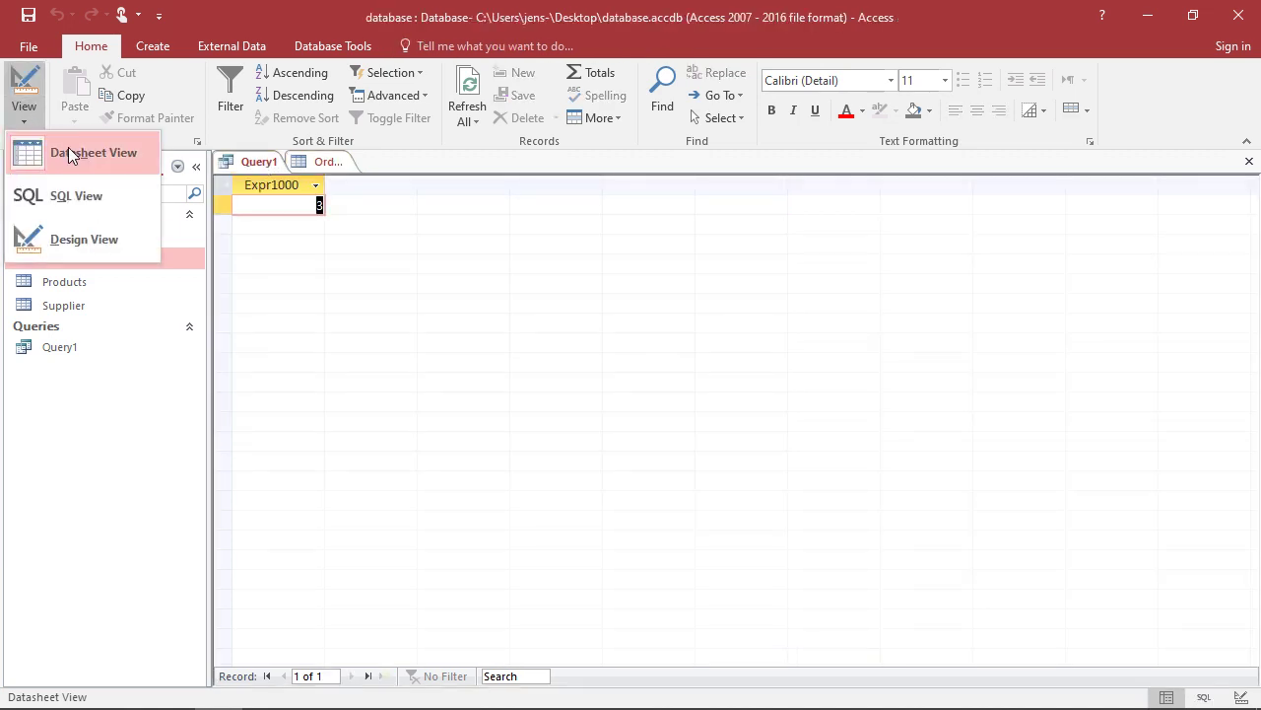
Step: In Query1's SQL text, replace COUNT with SUM, checking the Orders table along the way
left_click(93, 194)
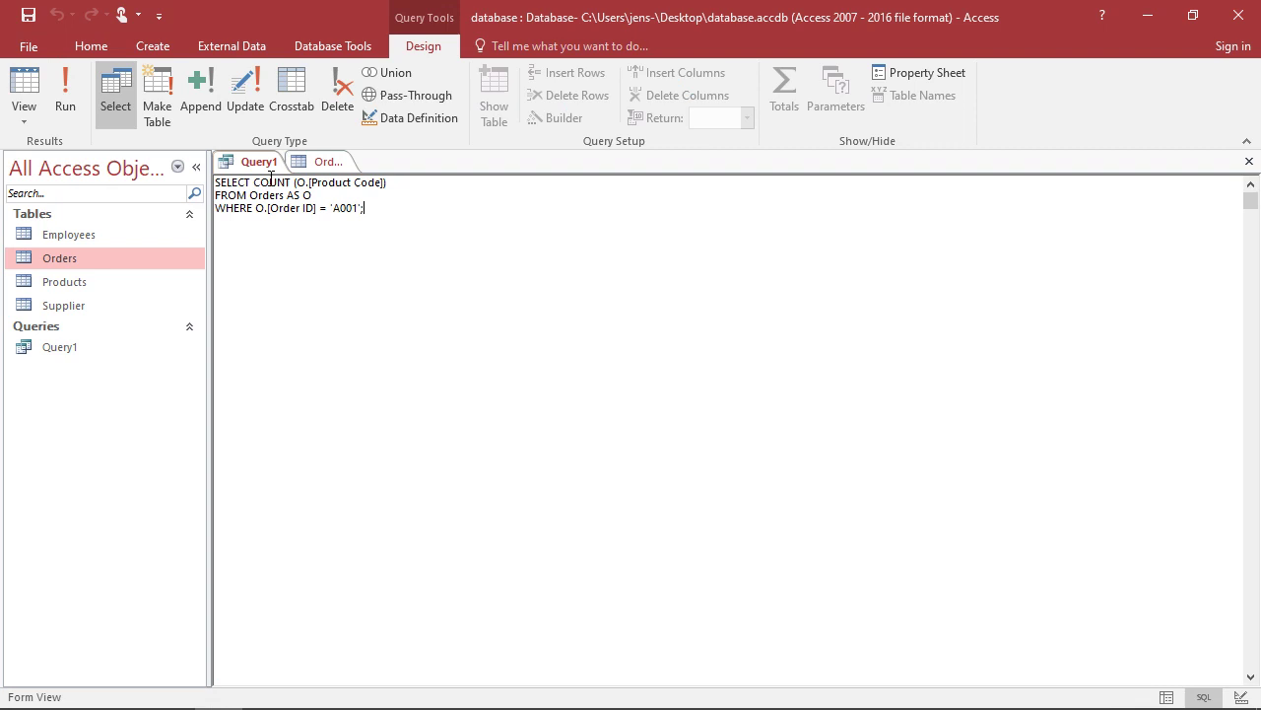
left_click_drag(253, 185, 286, 184)
key("shift+Right")
key("shift+Right")
type("SUM")
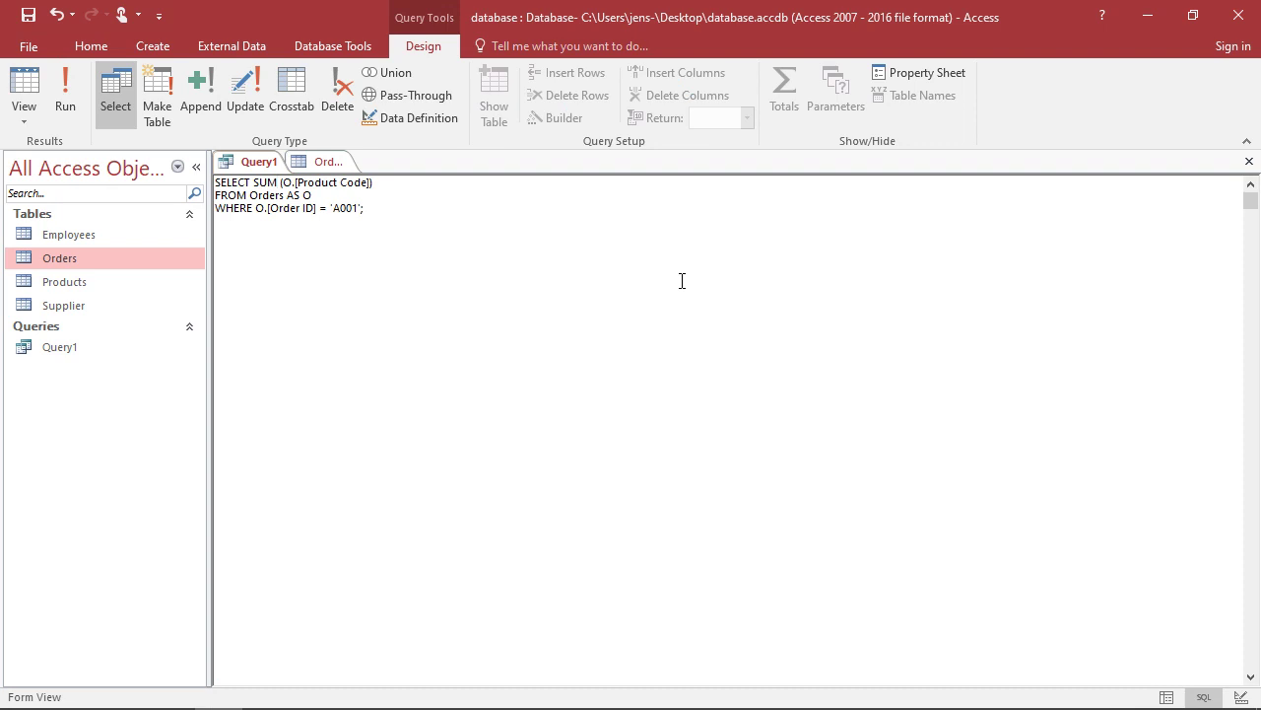
left_click(330, 162)
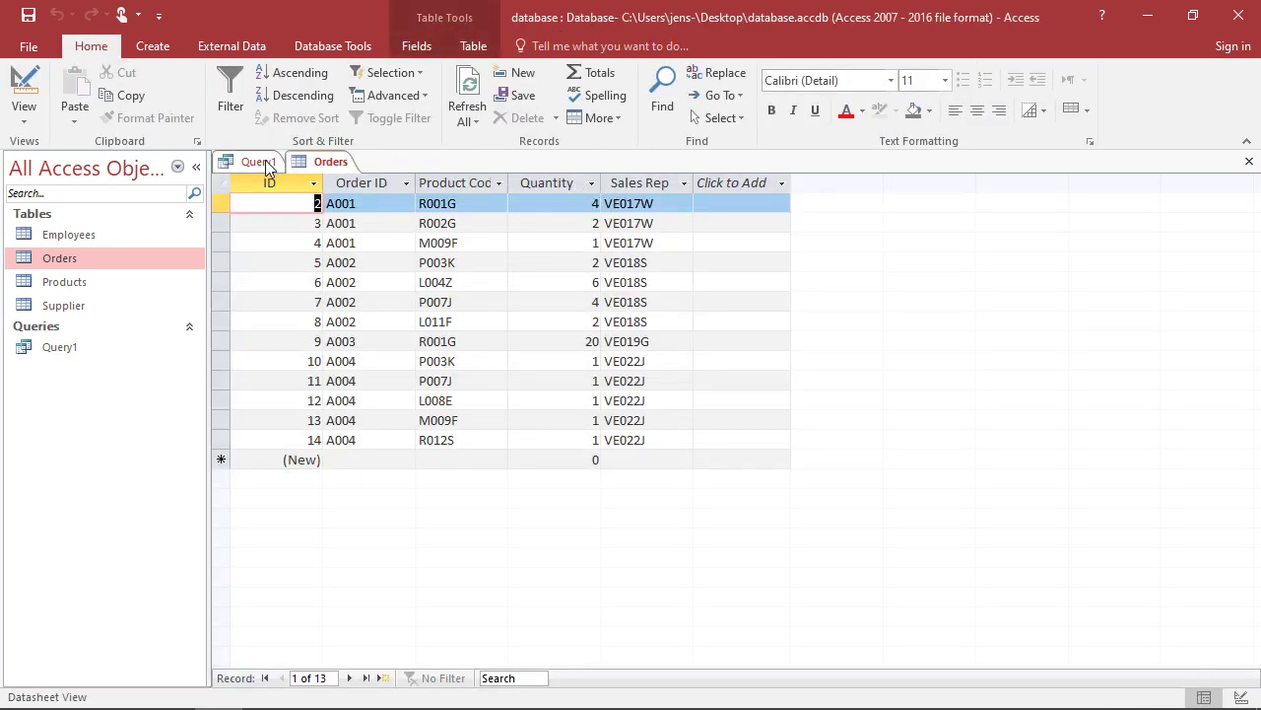
left_click(258, 162)
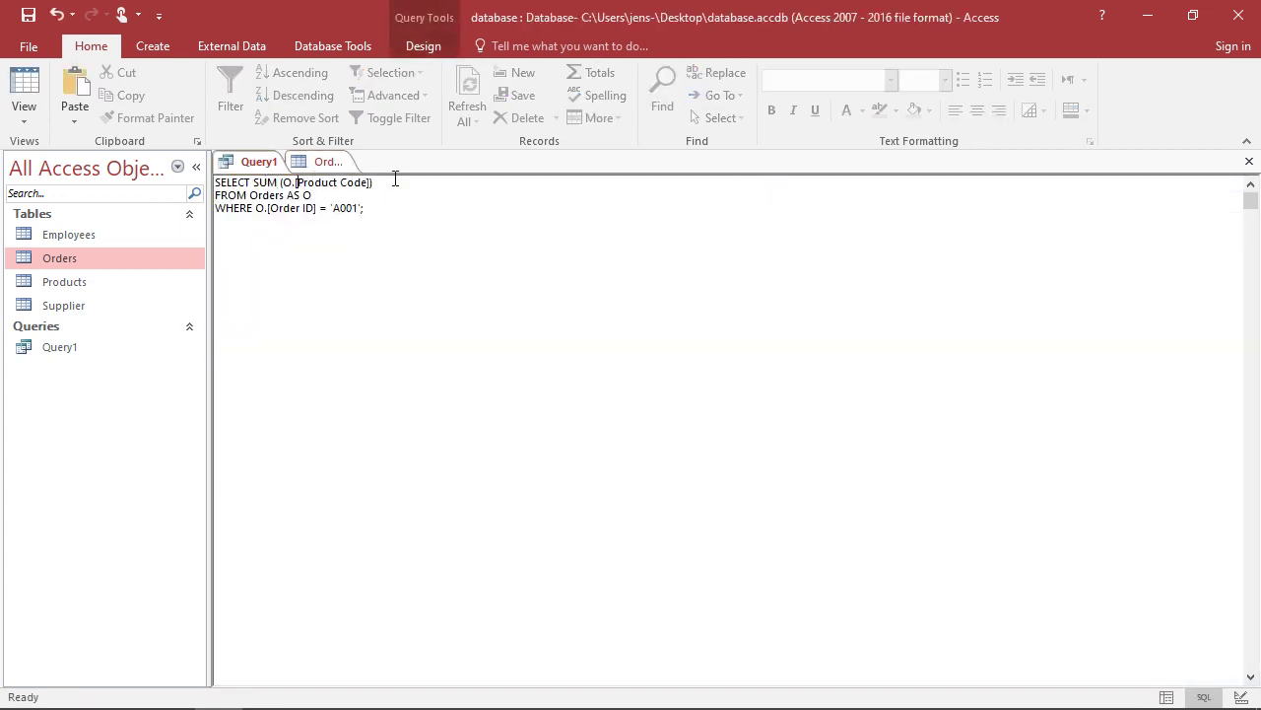
Step: Replace [Product Code] with Quantity and run the query, giving a sum of 7 for A001
key("shift+Right")
key("shift+Right")
key("shift+Right")
key("shift+Right")
key("shift+Right")
key("shift+Right")
key("shift+Right")
key("shift+Right")
key("shift+Right")
key("shift+Right")
key("shift+Right")
key("shift+Right")
key("shift+Right")
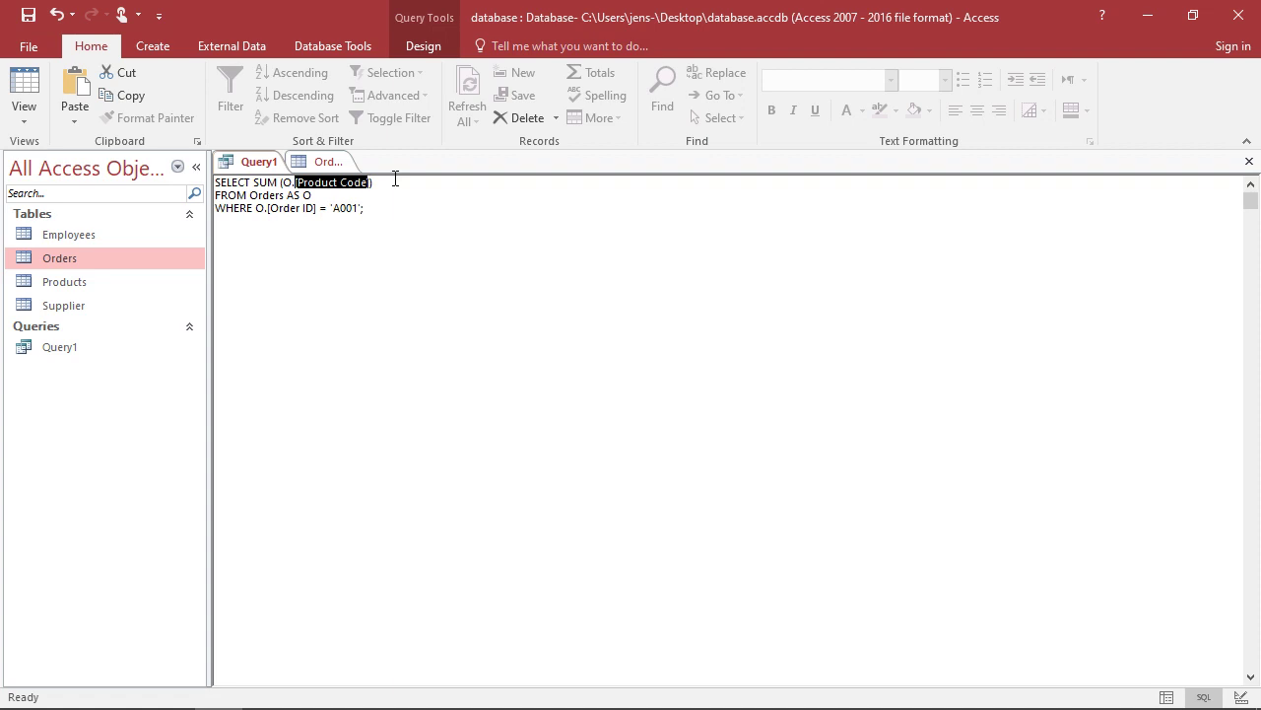
type("Quantity")
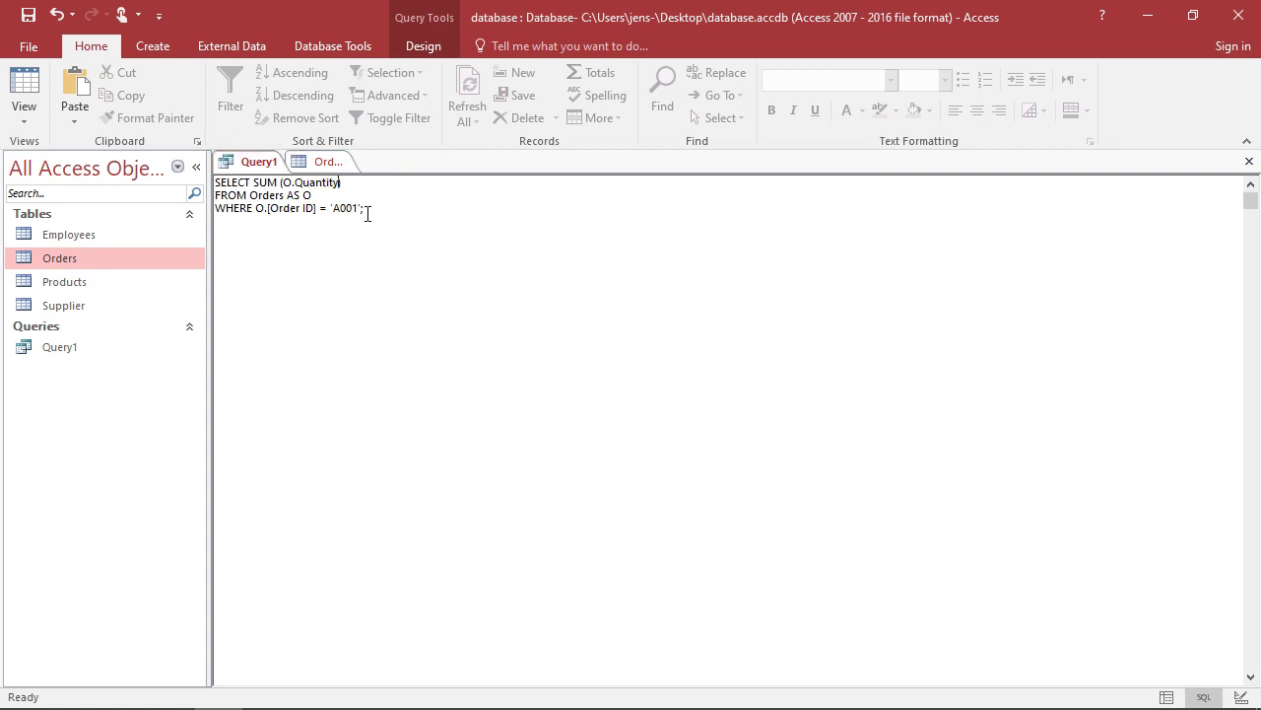
key("Home")
left_click(30, 112)
left_click(59, 149)
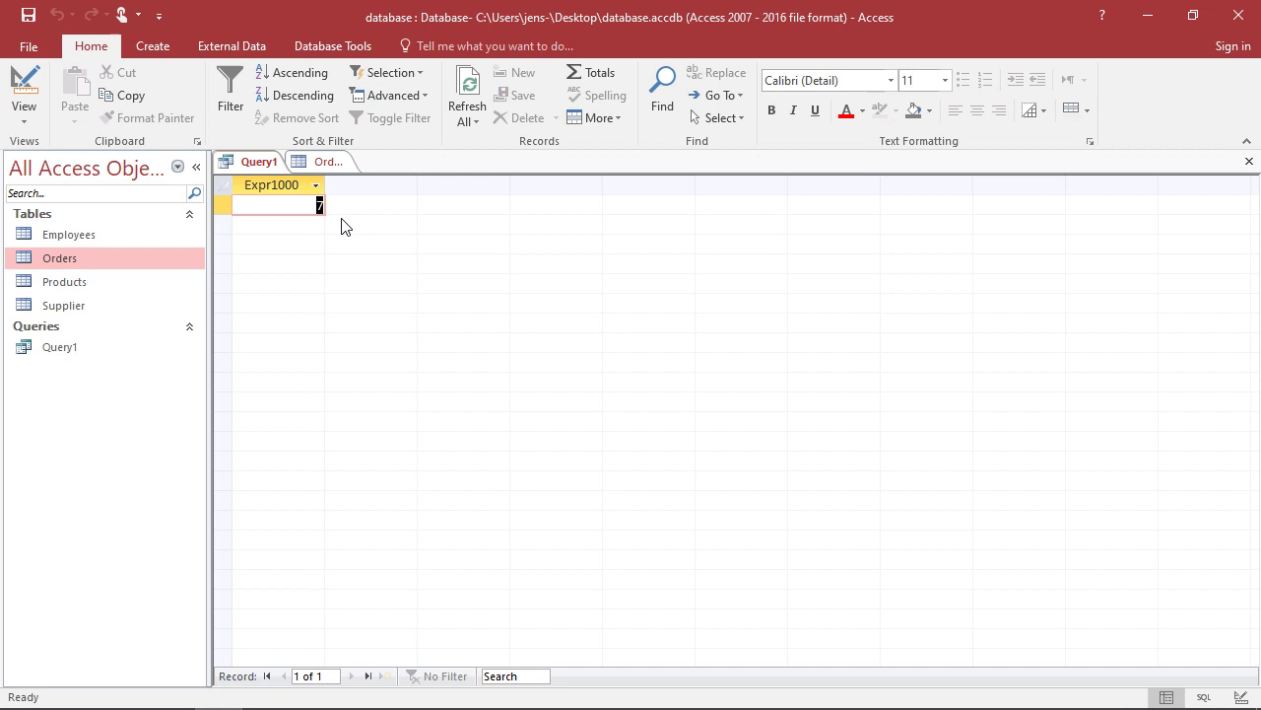
left_click(323, 164)
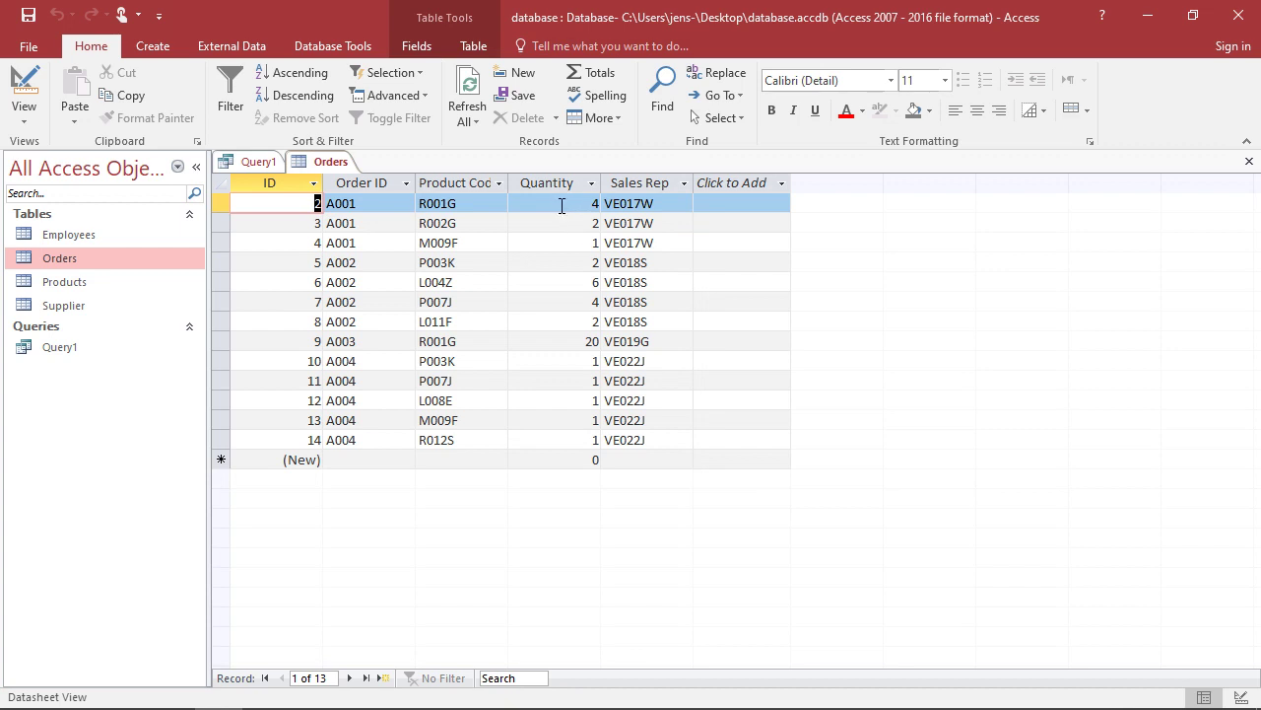
left_click(261, 161)
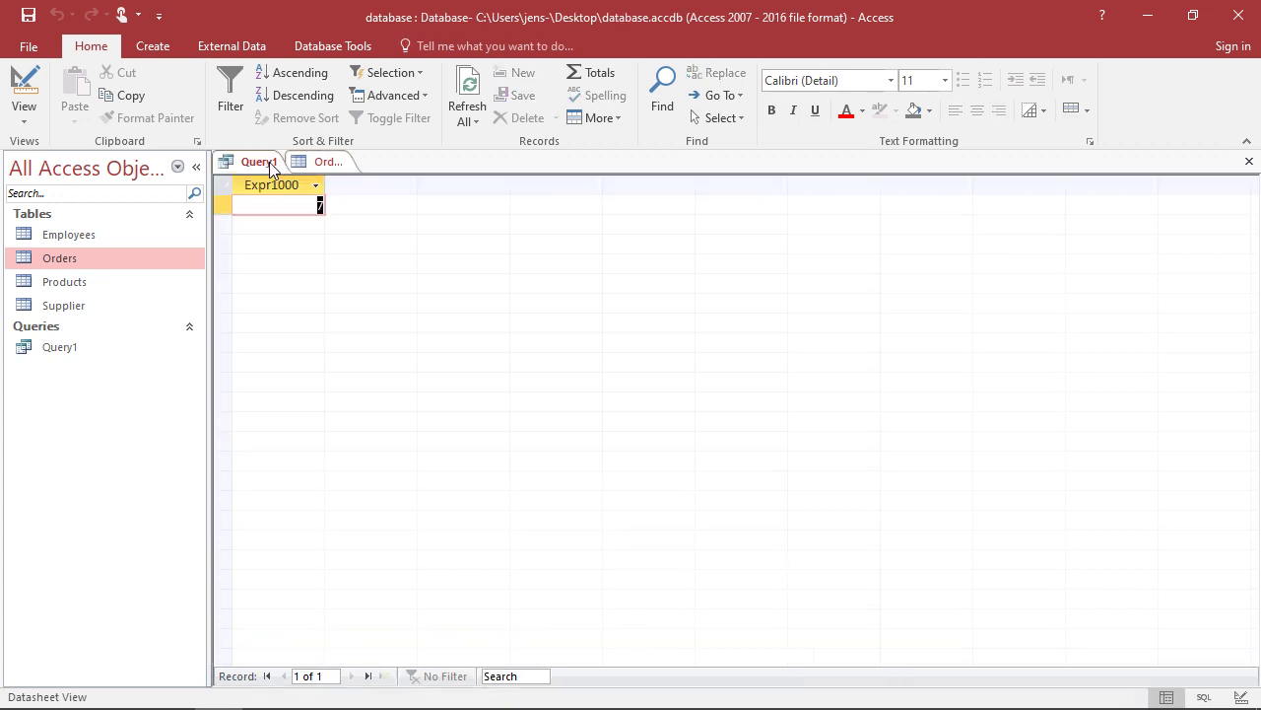
Step: In Query1's SQL View, replace SUM with AVG on O.Quantity
left_click(24, 118)
left_click(81, 189)
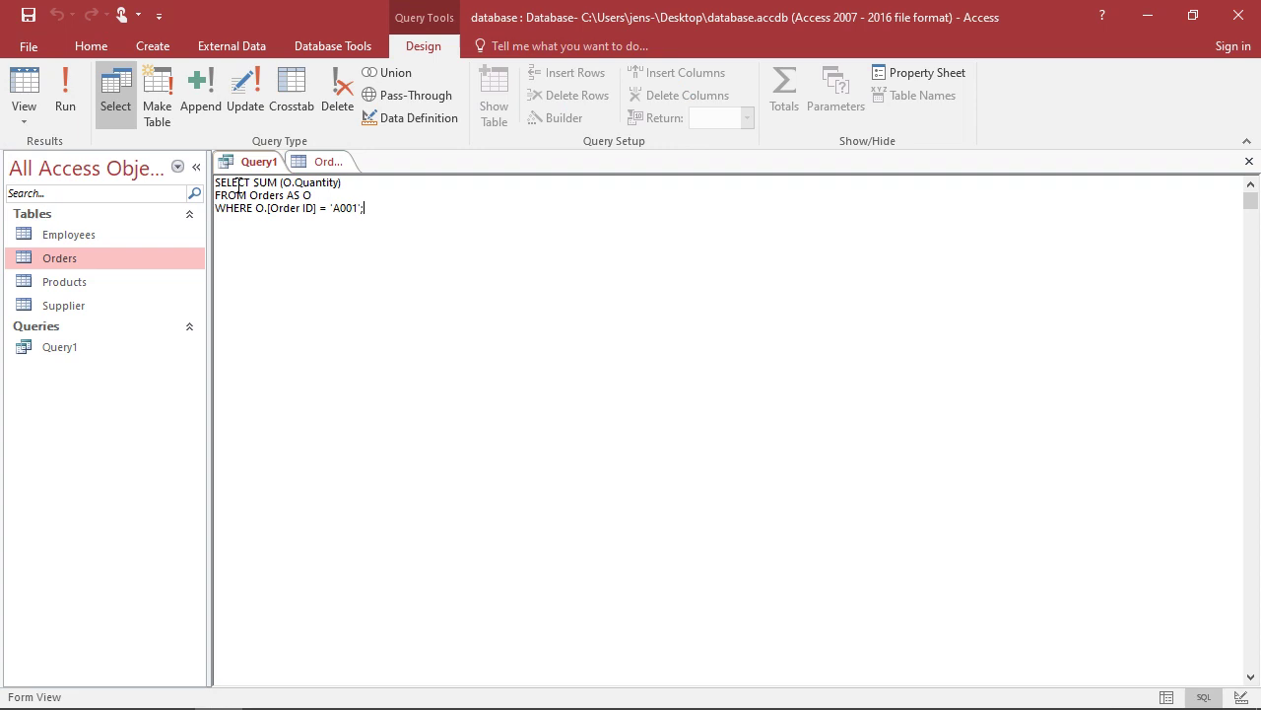
left_click(321, 163)
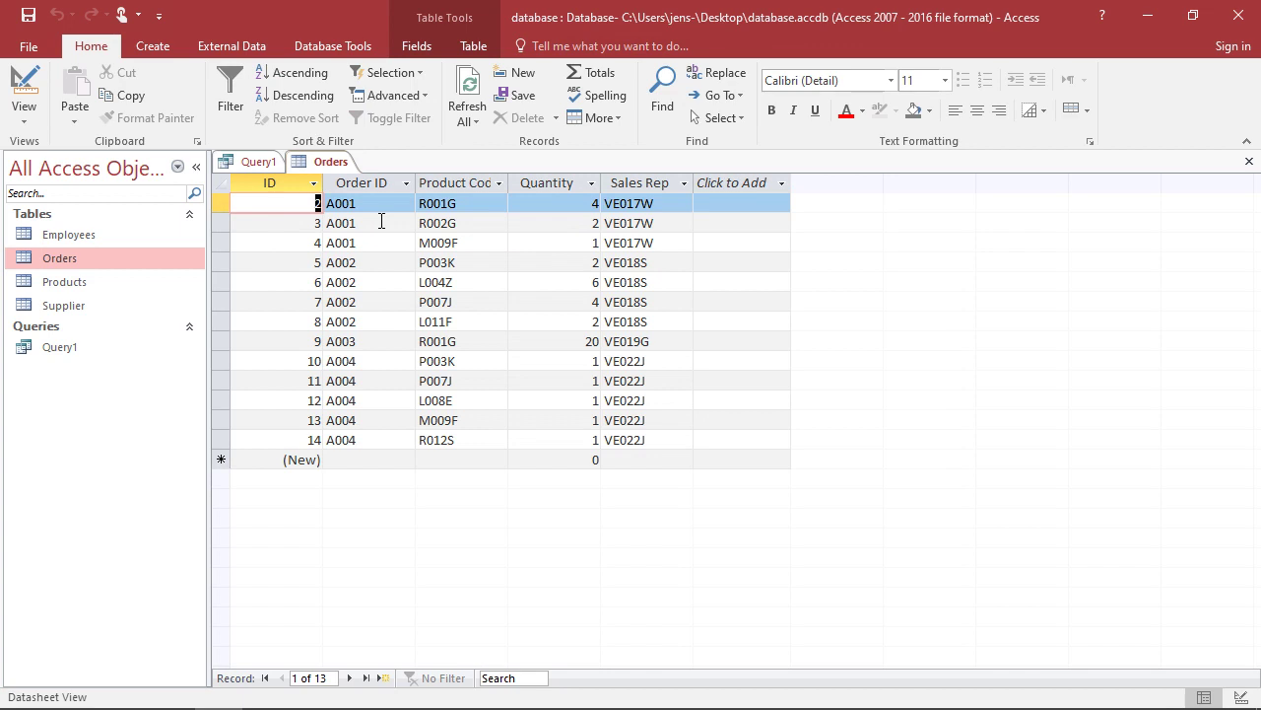
left_click(254, 162)
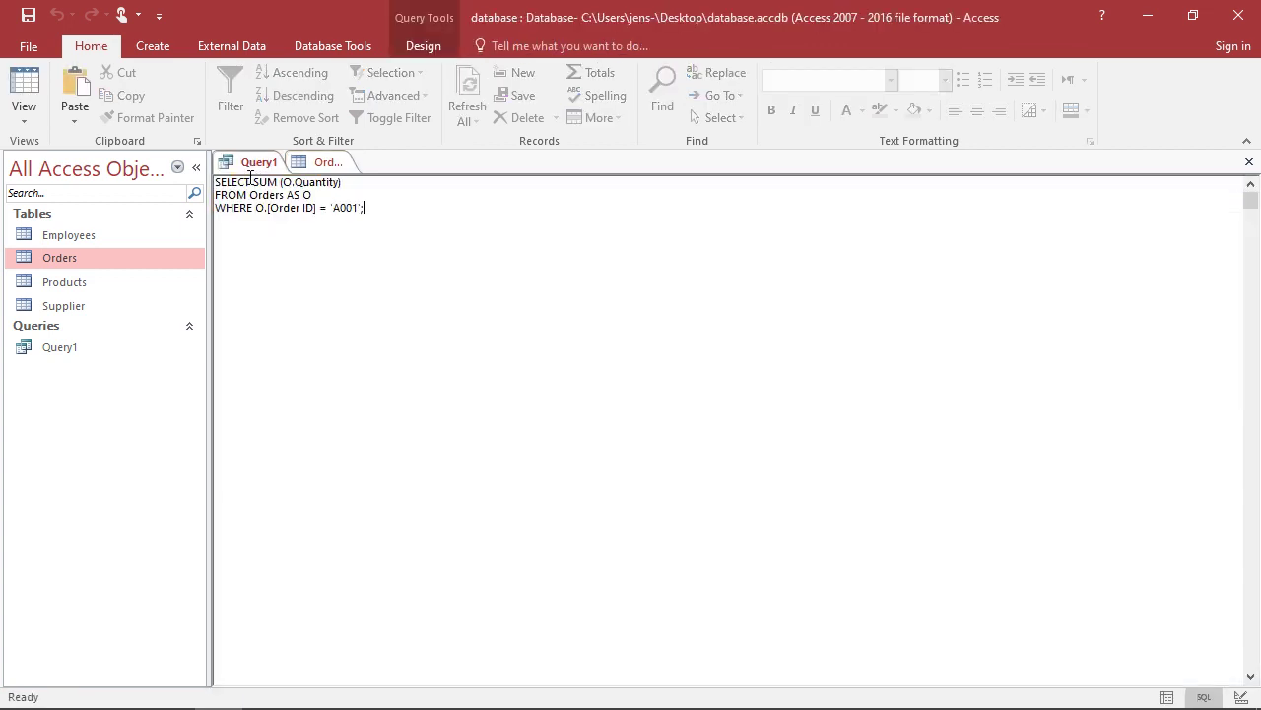
left_click_drag(251, 181, 275, 177)
type("AV")
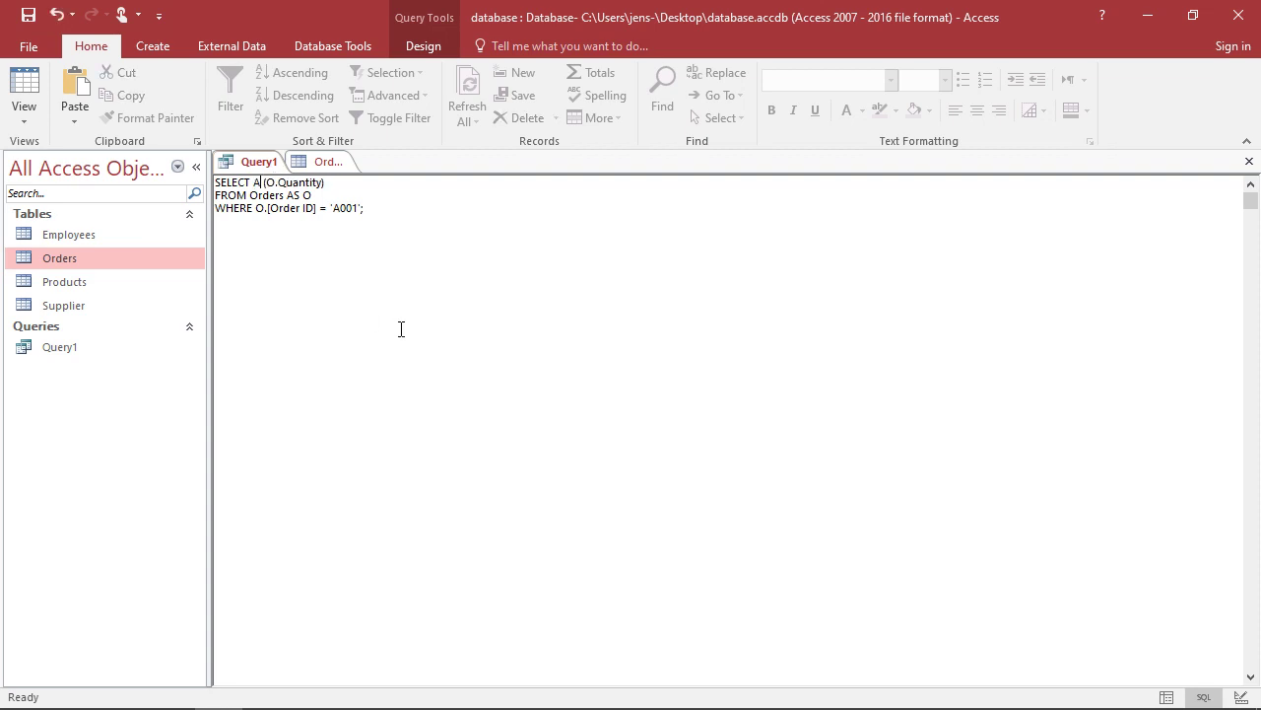
type("G")
Step: Run the average query, giving 2,33333333, and compare it with the Orders Quantity values
left_click(328, 161)
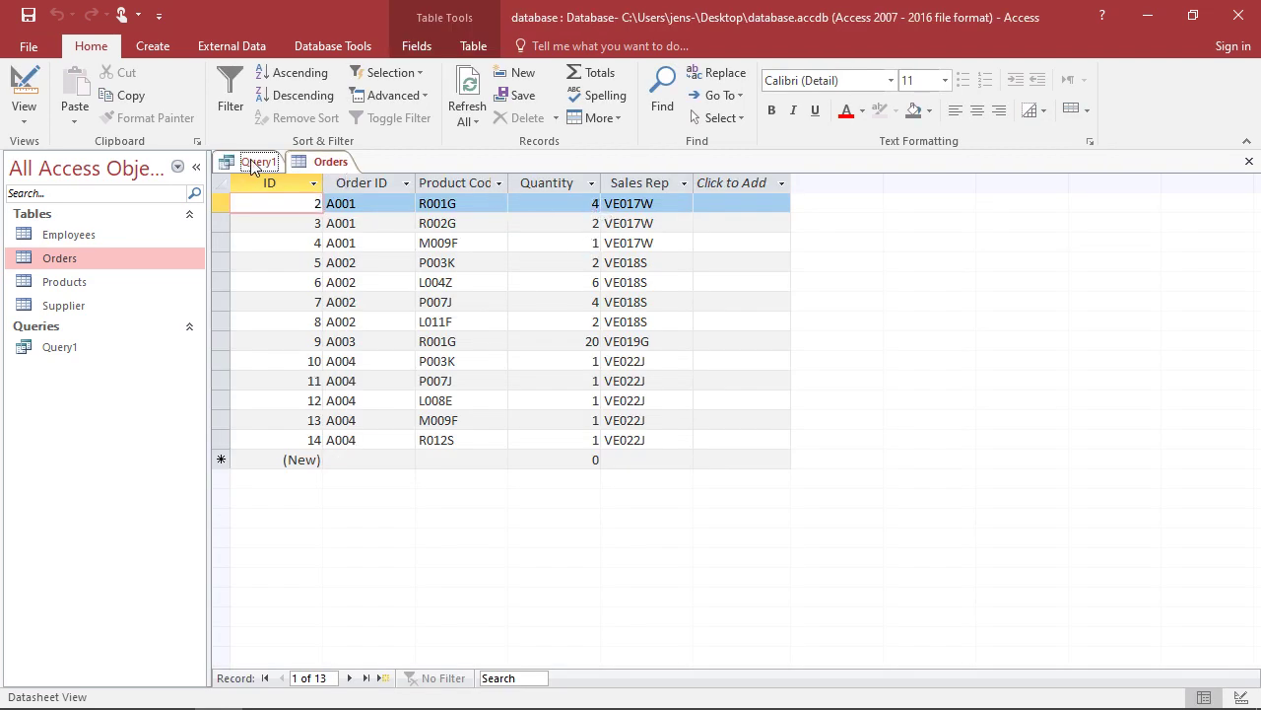
left_click(254, 164)
left_click(38, 113)
left_click(49, 132)
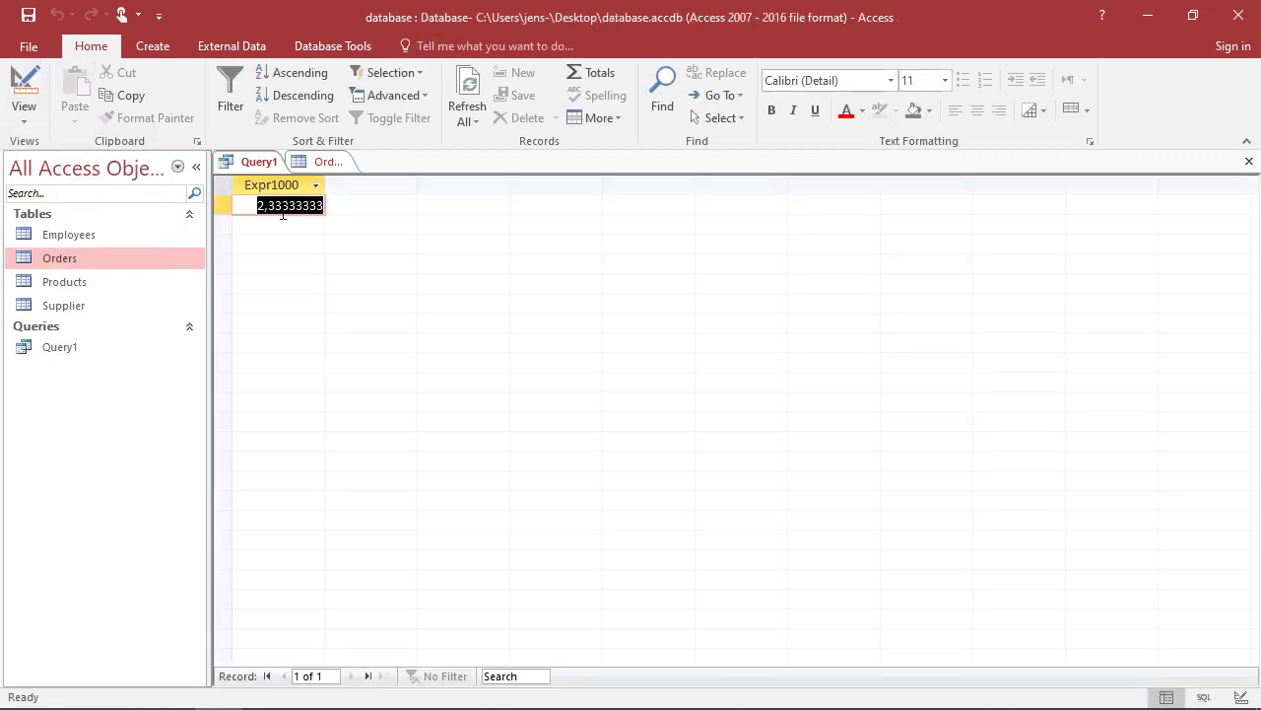
left_click(331, 164)
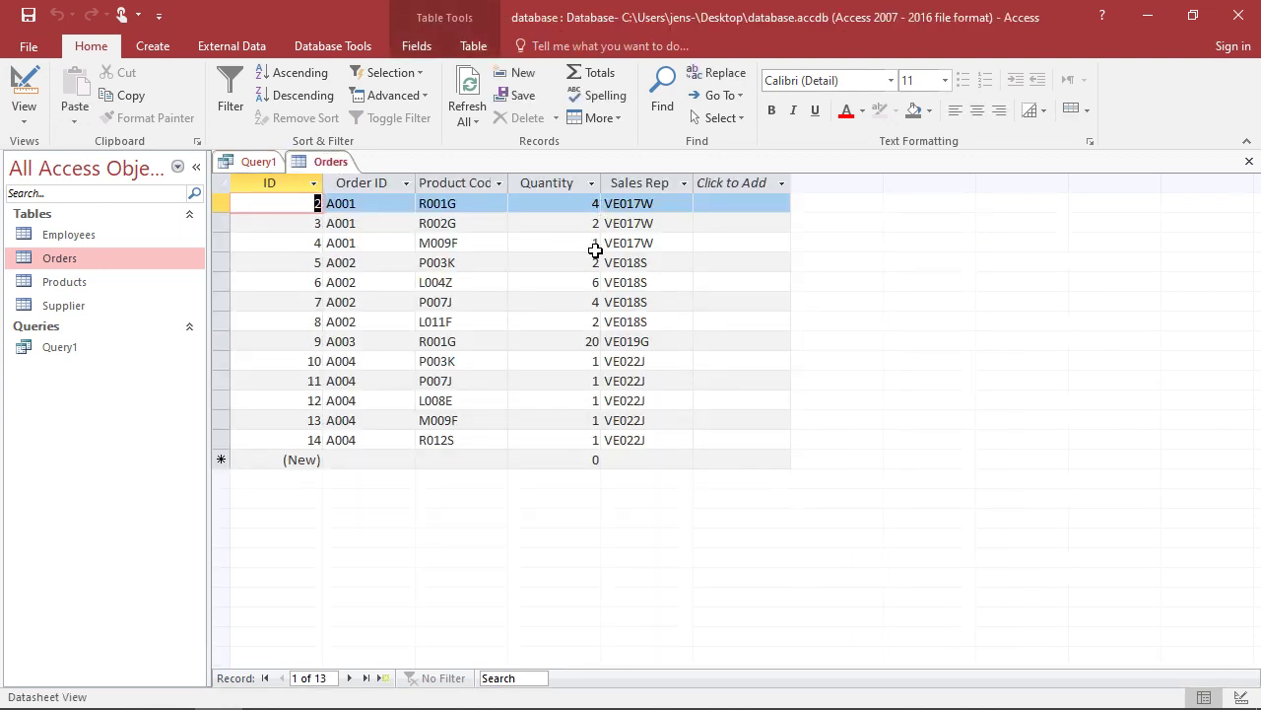
left_click(255, 162)
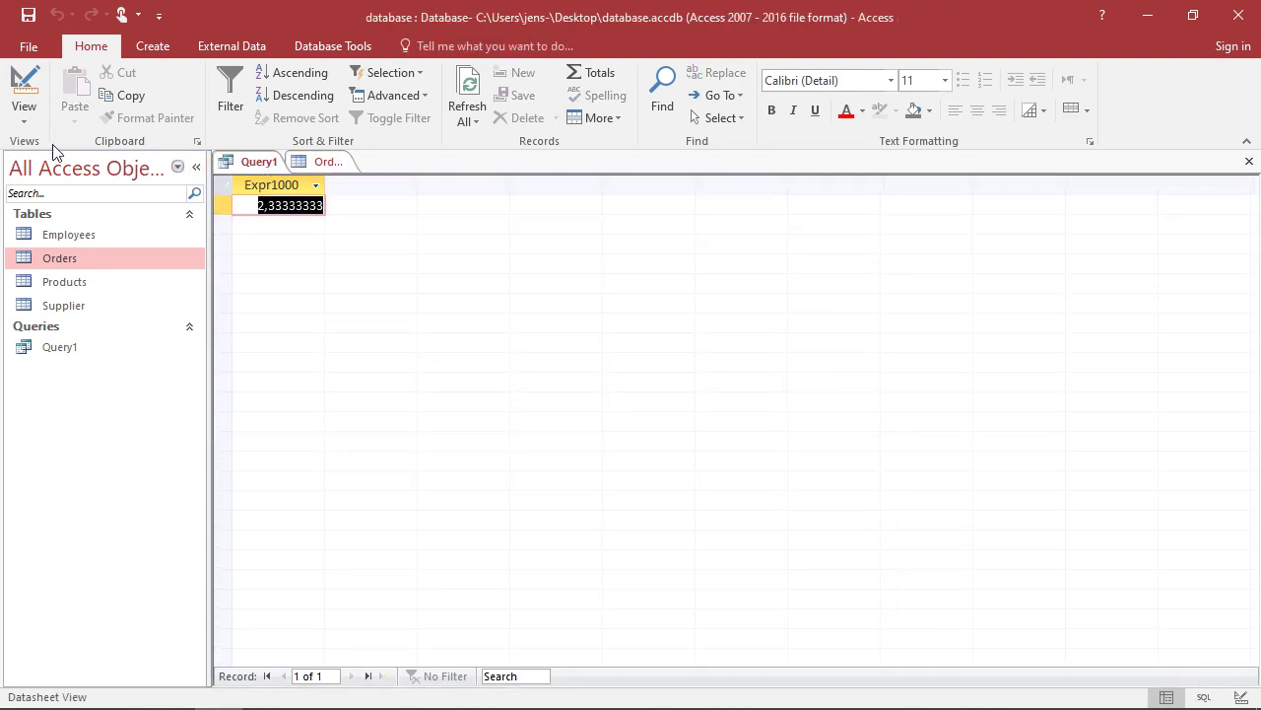
left_click(24, 116)
Step: Switch Query1 to SQL View to show its AVG(O.Quantity) statement for order A001
left_click(161, 192)
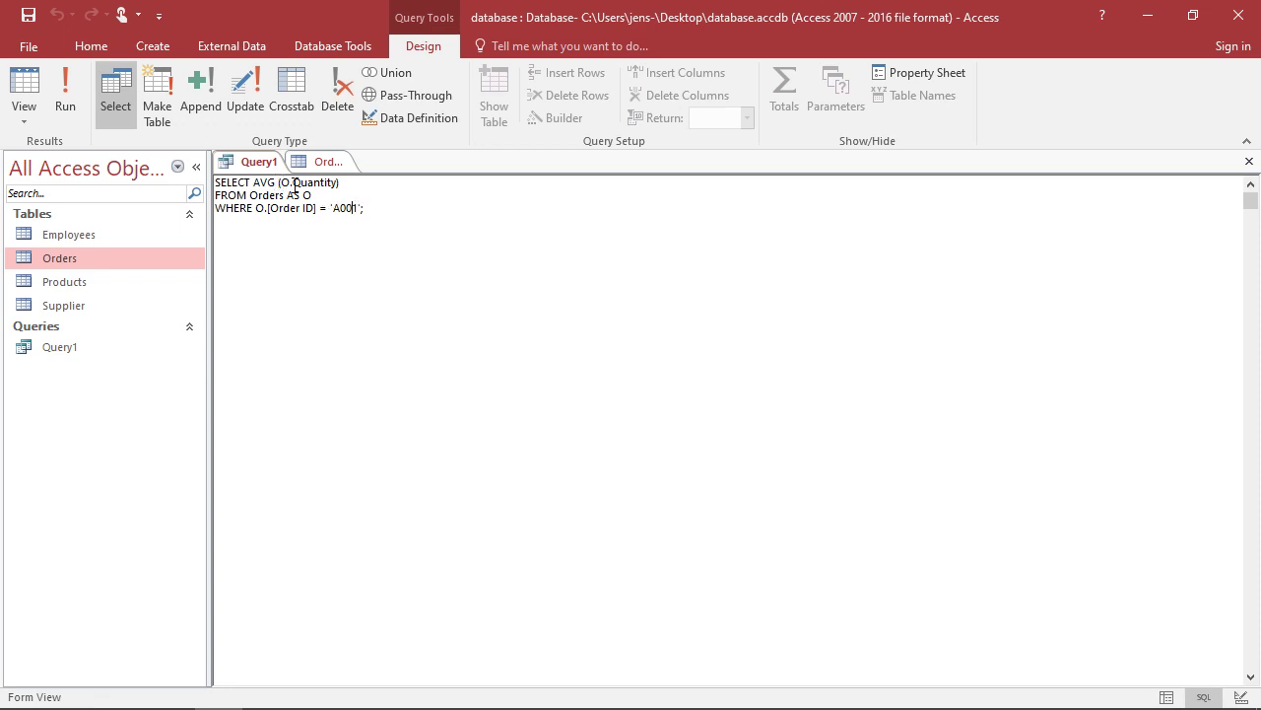
left_click(275, 183)
left_click(209, 211)
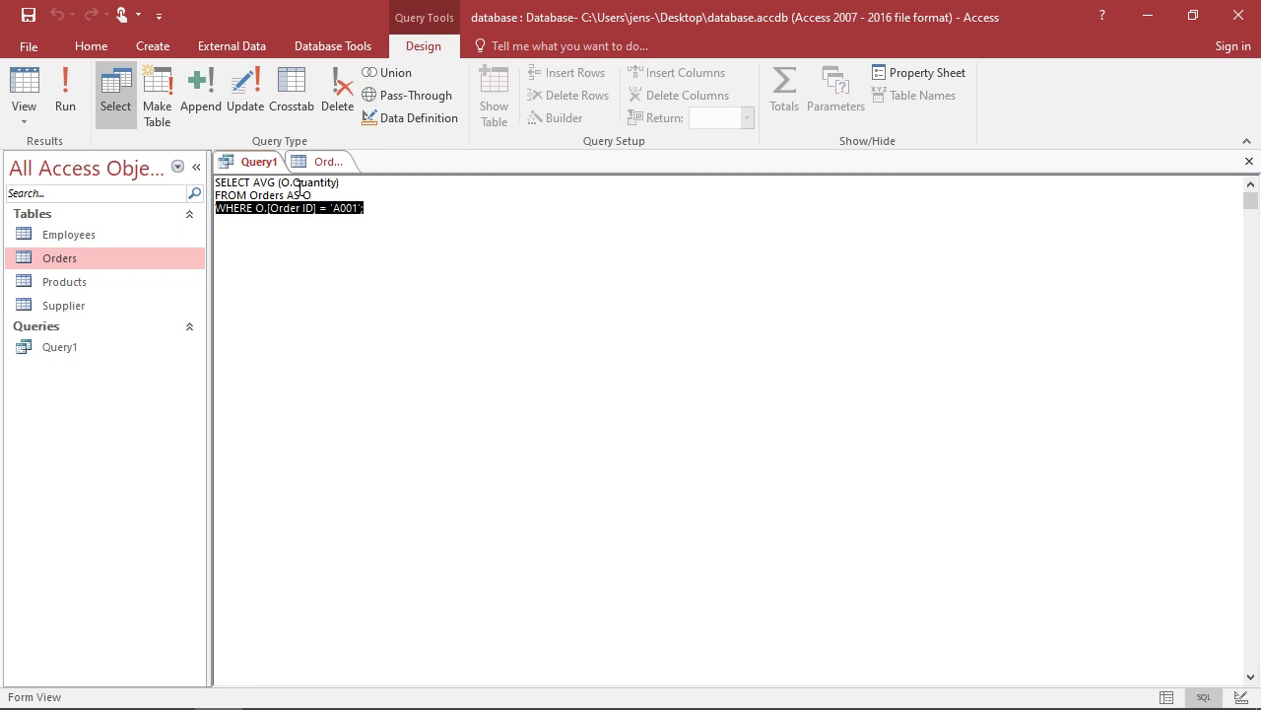